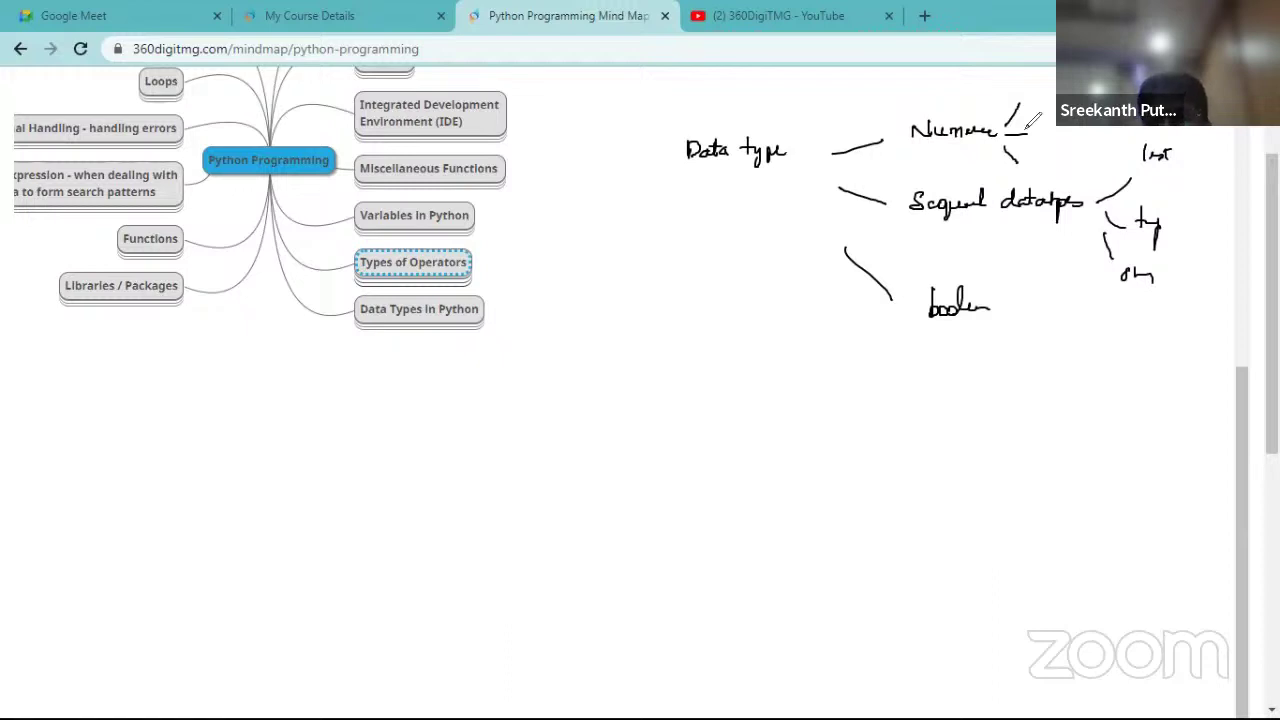
- Handwrite int, float and complex beside Numeric, and add Dict and Set branches to the Data type diagram
{"action": "mouse_move", "coordinate": [1025, 84]}
{"action": "left_mouse_down"}
{"action": "mouse_move", "coordinate": [1052, 92]}
{"action": "mouse_move", "coordinate": [1040, 130]}
{"action": "mouse_move", "coordinate": [1070, 128]}
{"action": "mouse_move", "coordinate": [1046, 158]}
{"action": "mouse_move", "coordinate": [1095, 158]}
{"action": "mouse_move", "coordinate": [1086, 152]}
{"action": "left_mouse_up"}
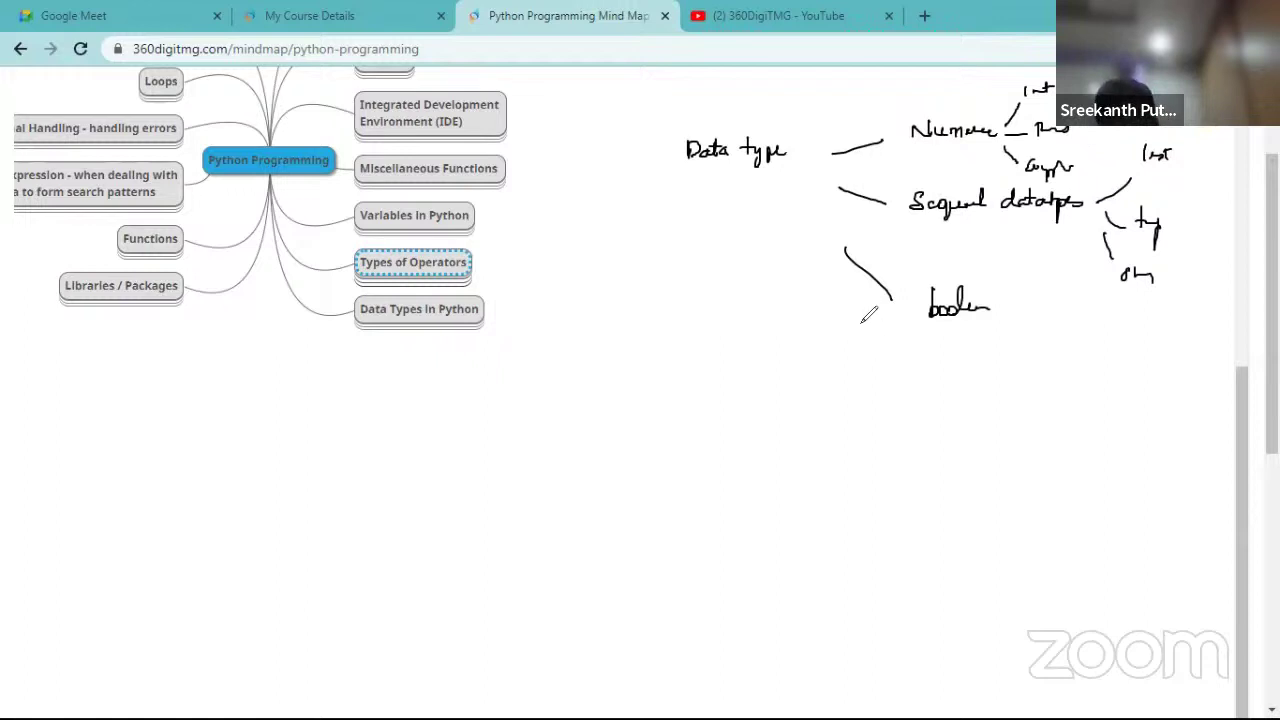
{"action": "left_click_drag", "start_coordinate": [855, 308], "coordinate": [902, 392]}
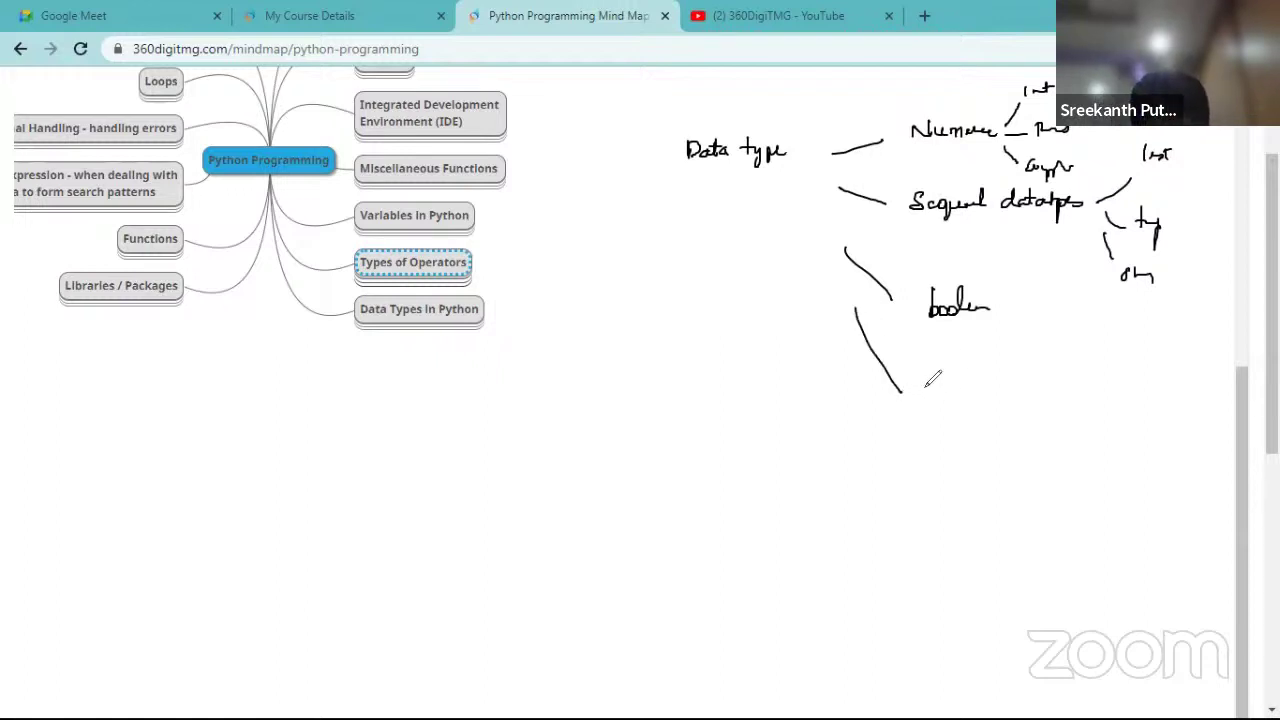
{"action": "mouse_move", "coordinate": [918, 388]}
{"action": "left_mouse_down"}
{"action": "mouse_move", "coordinate": [933, 409]}
{"action": "mouse_move", "coordinate": [966, 398]}
{"action": "left_mouse_up"}
{"action": "mouse_move", "coordinate": [884, 396]}
{"action": "left_mouse_down"}
{"action": "mouse_move", "coordinate": [924, 452]}
{"action": "mouse_move", "coordinate": [966, 436]}
{"action": "left_mouse_up"}
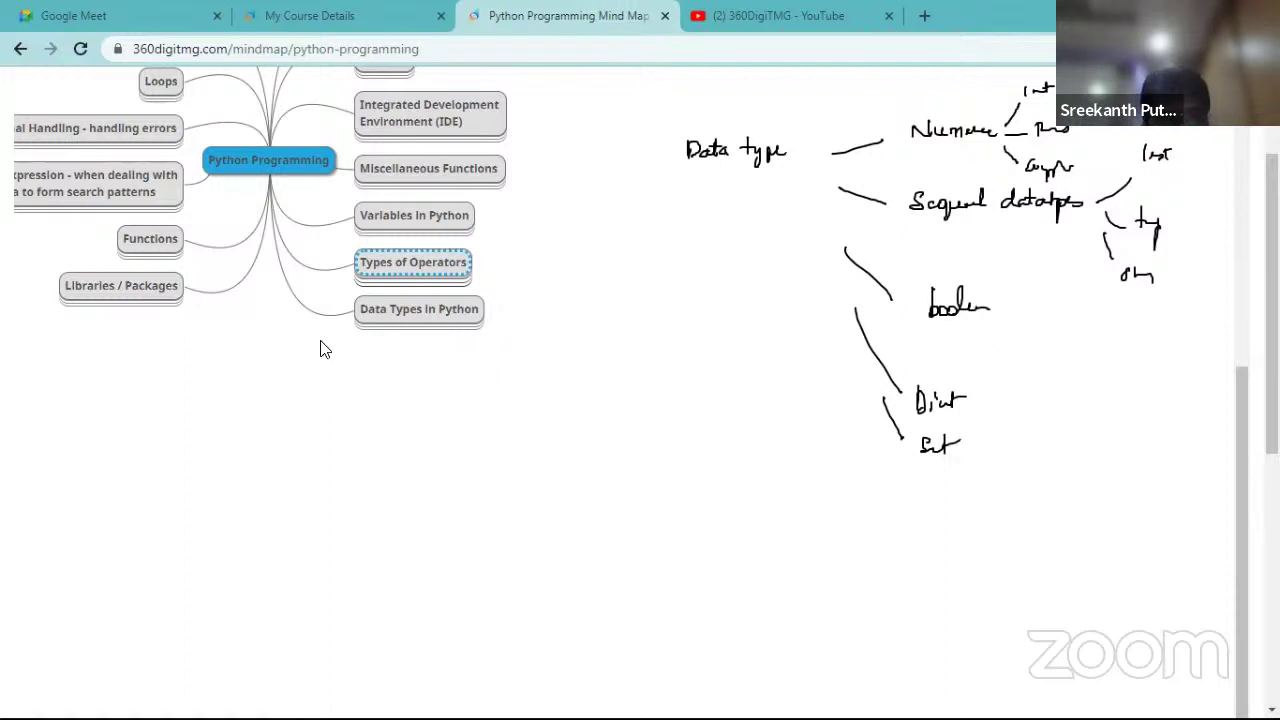
- Download the Python Code file from the study material of 02. Data Types, Variables and Operators on the course page
{"action": "key", "text": "ctrl+shift+Tab"}
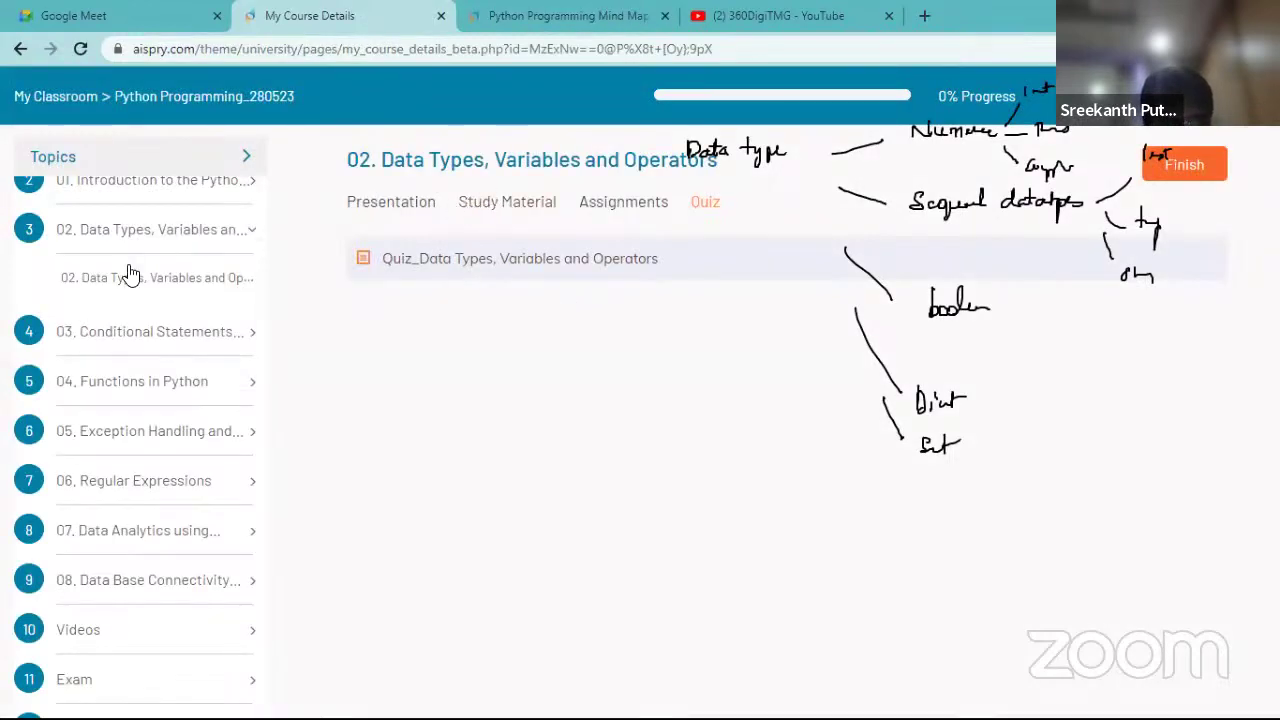
{"action": "left_click", "coordinate": [510, 203]}
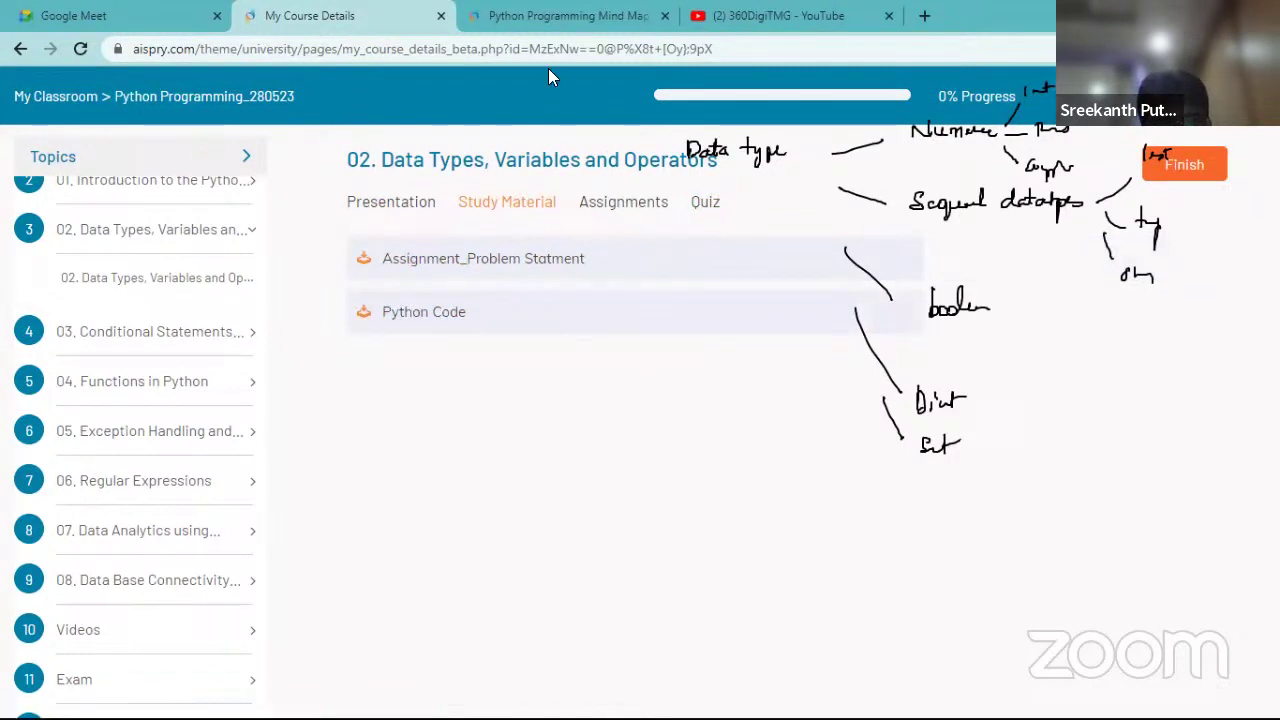
{"action": "scroll", "coordinate": [167, 318], "scroll_direction": "up", "scroll_amount": 2}
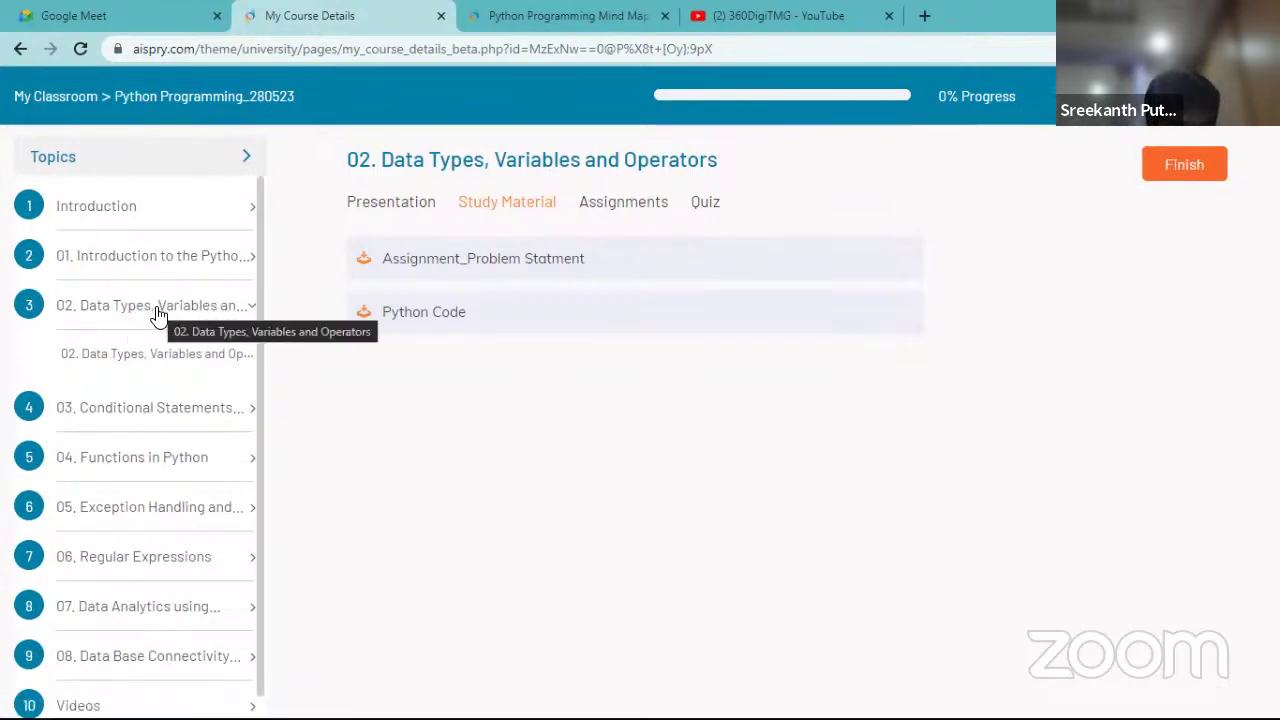
{"action": "left_click", "coordinate": [438, 318]}
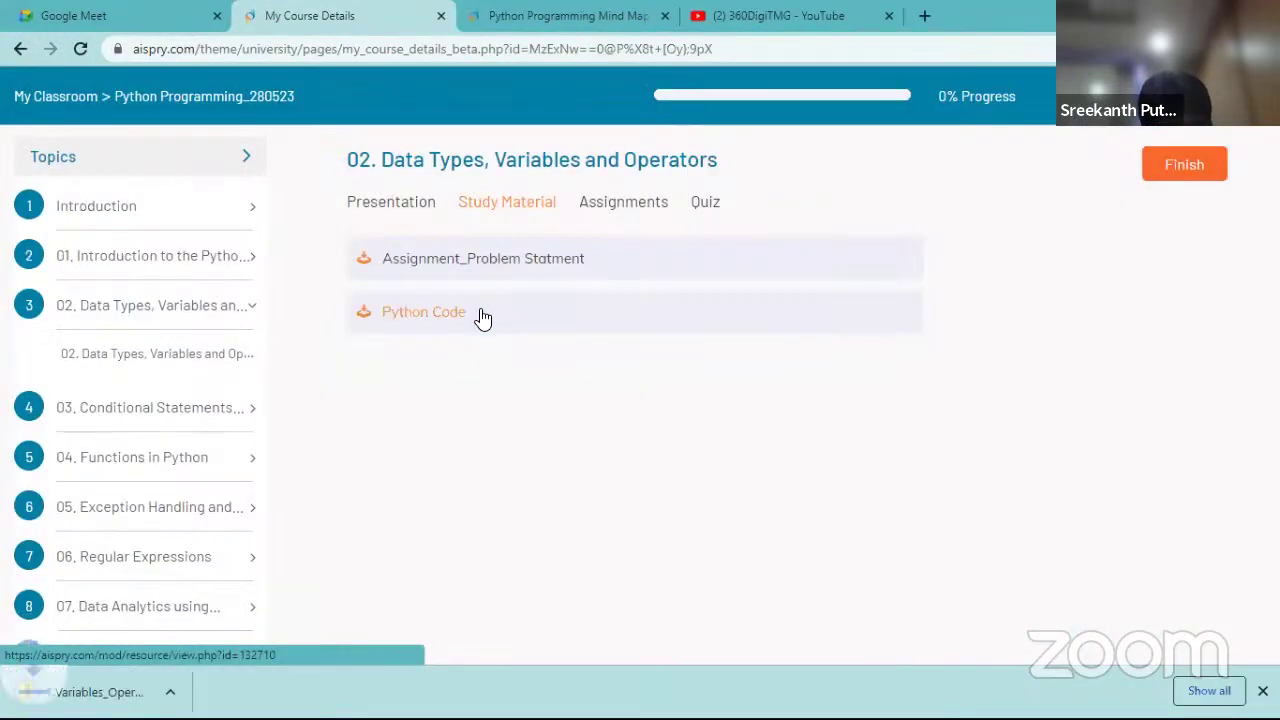
- Show the downloaded Variables_Operators_Datatypes zip file in its folder
{"action": "left_click", "coordinate": [199, 692]}
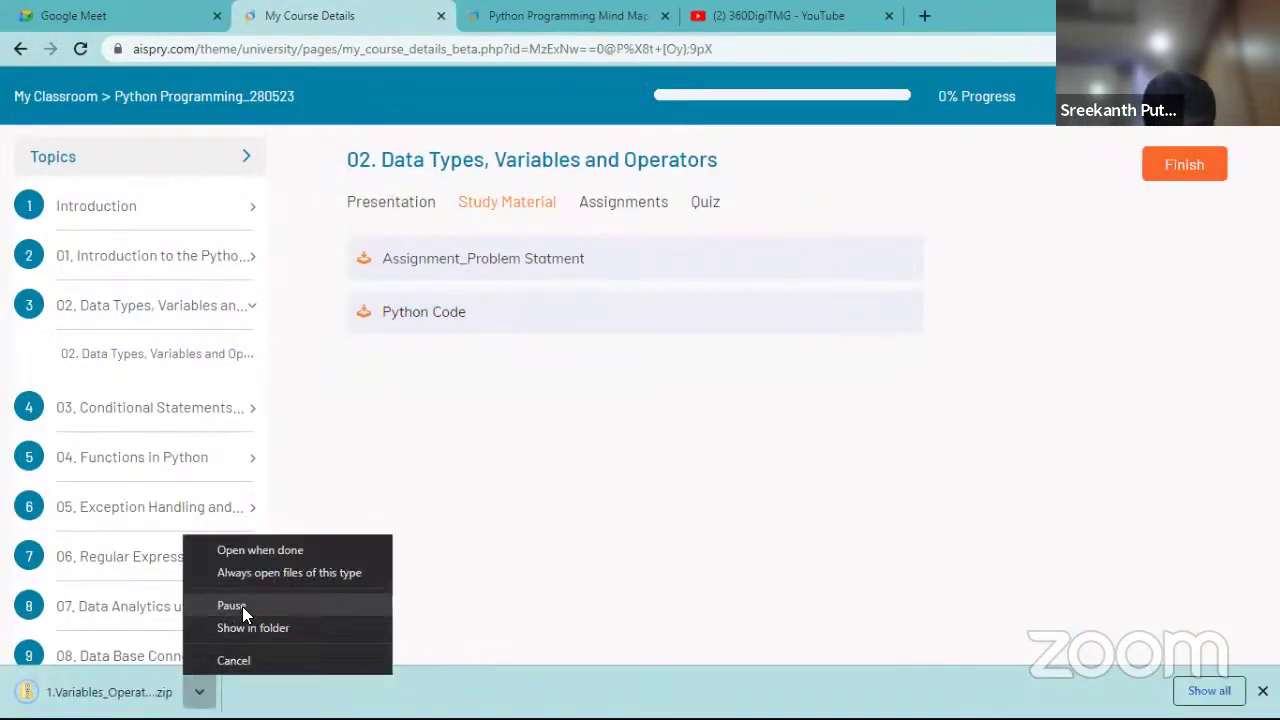
{"action": "left_click", "coordinate": [572, 528]}
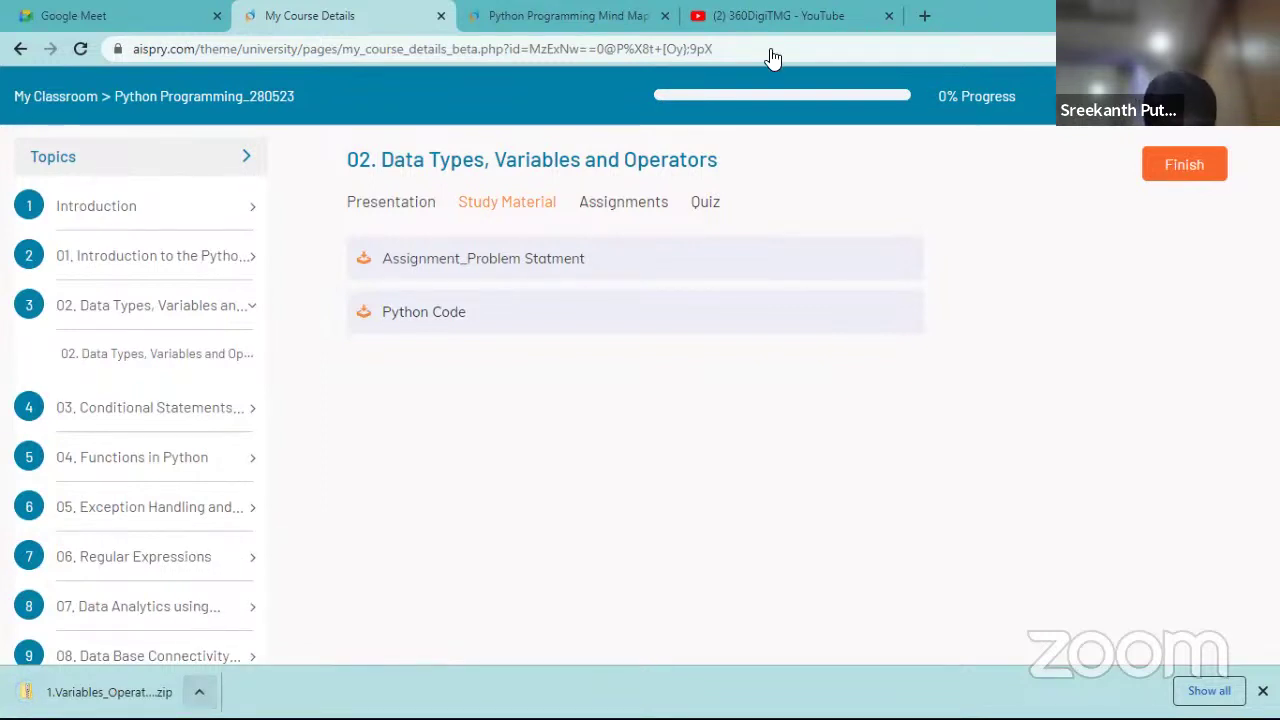
{"action": "left_click", "coordinate": [199, 692]}
{"action": "left_click", "coordinate": [245, 628]}
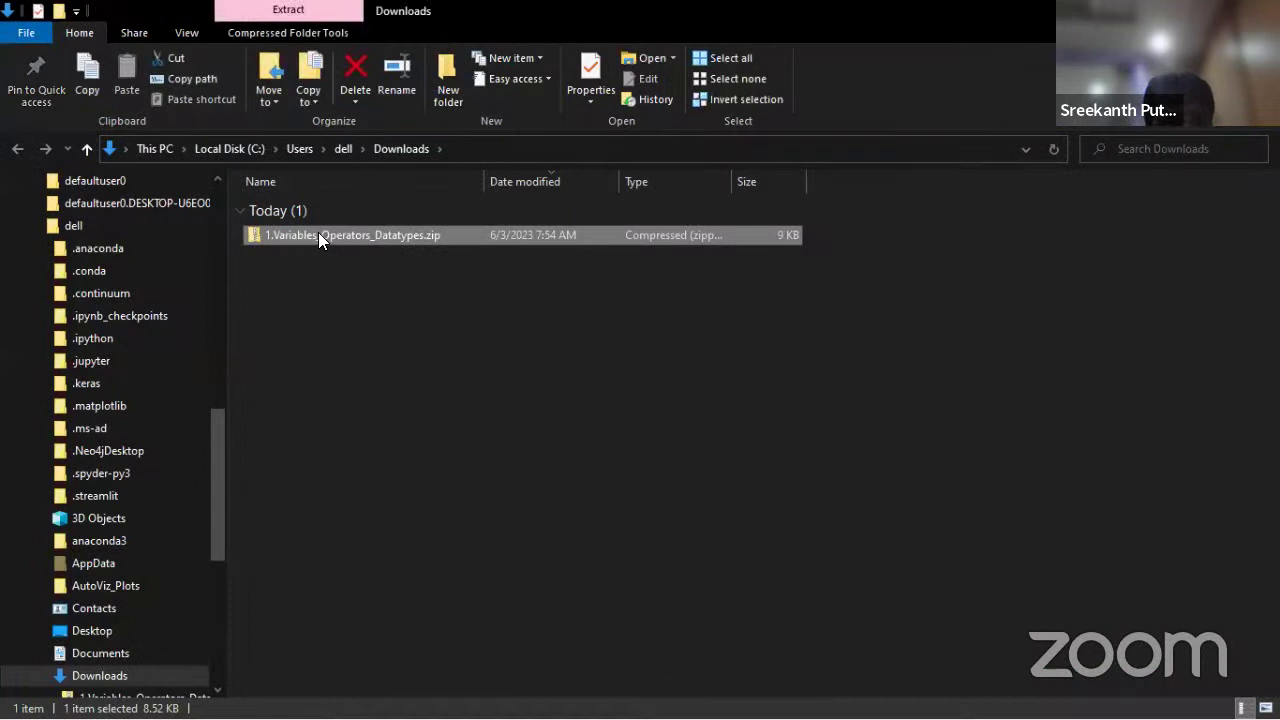
- Extract 1.Variables_Operators_Datatypes.zip into the Downloads folder
{"action": "double_click", "coordinate": [318, 234]}
{"action": "right_click", "coordinate": [318, 232]}
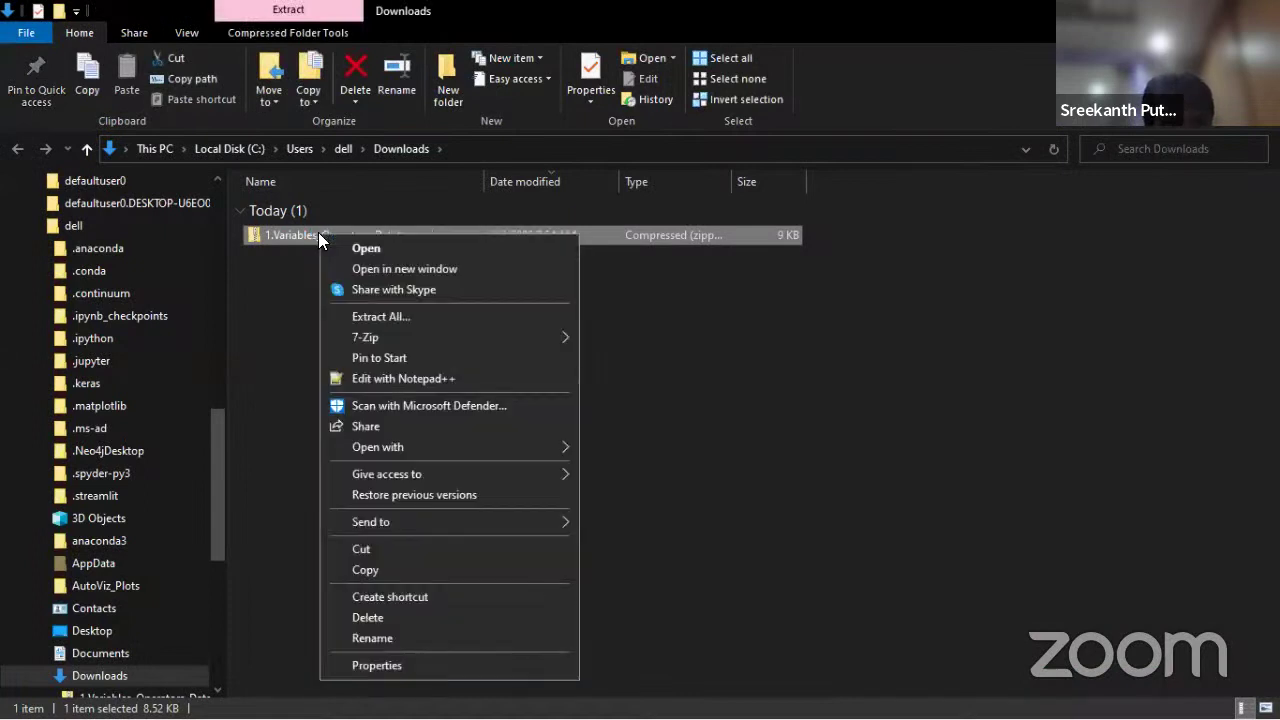
{"action": "left_click", "coordinate": [410, 316]}
{"action": "left_click", "coordinate": [800, 550]}
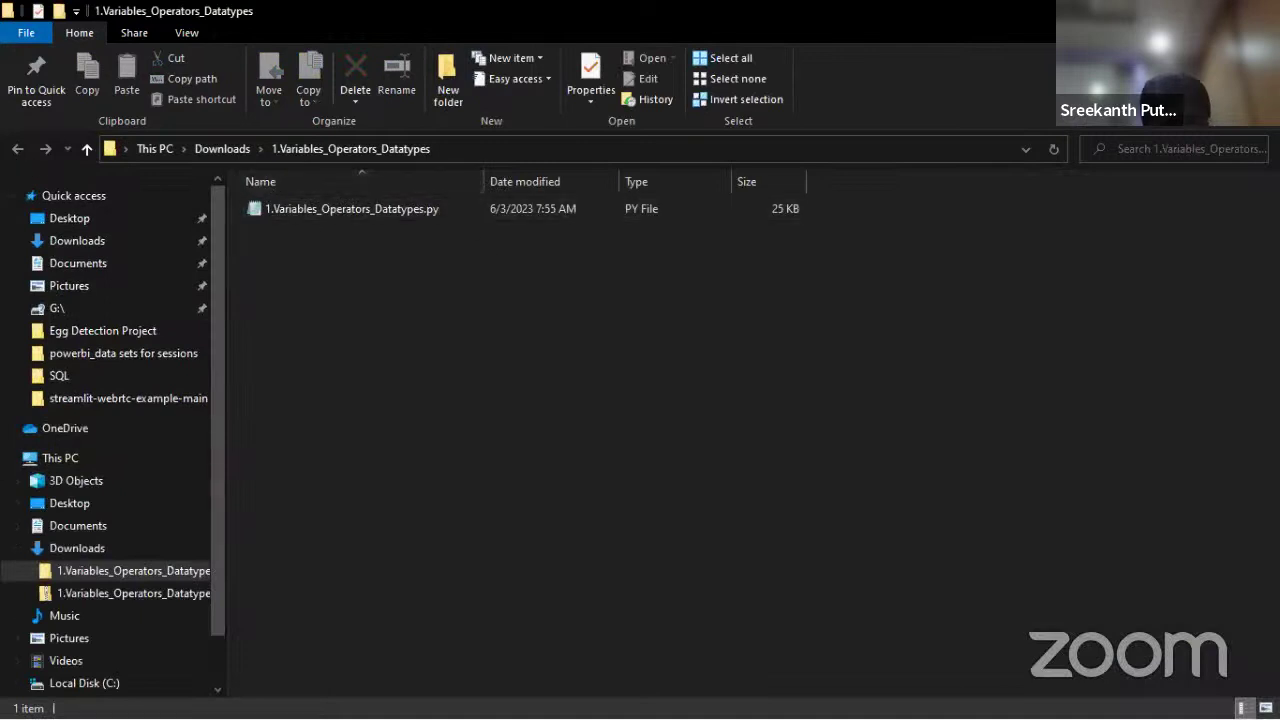
- Move the extracted 1.Variables_Operators_Datatypes folder to the Desktop, replacing the existing .py file, and place its icon apart from the others
{"action": "key", "text": "alt+Tab"}
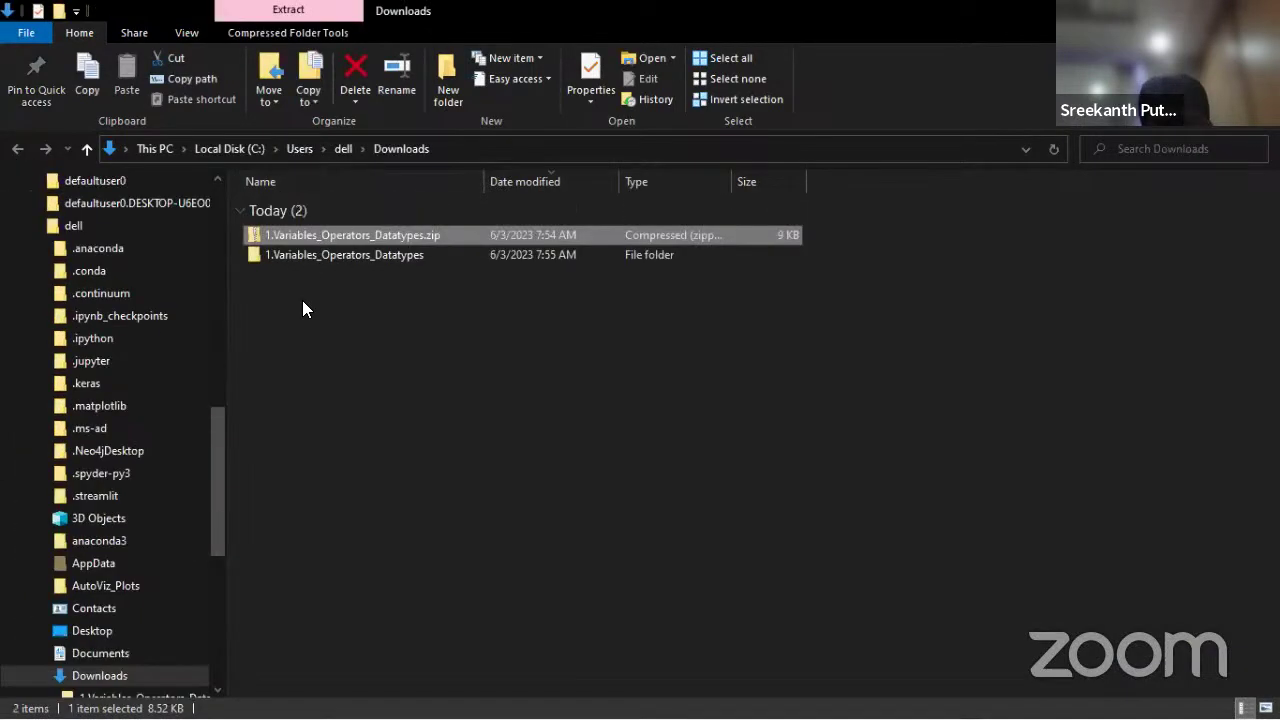
{"action": "left_click", "coordinate": [372, 254]}
{"action": "right_click", "coordinate": [348, 256]}
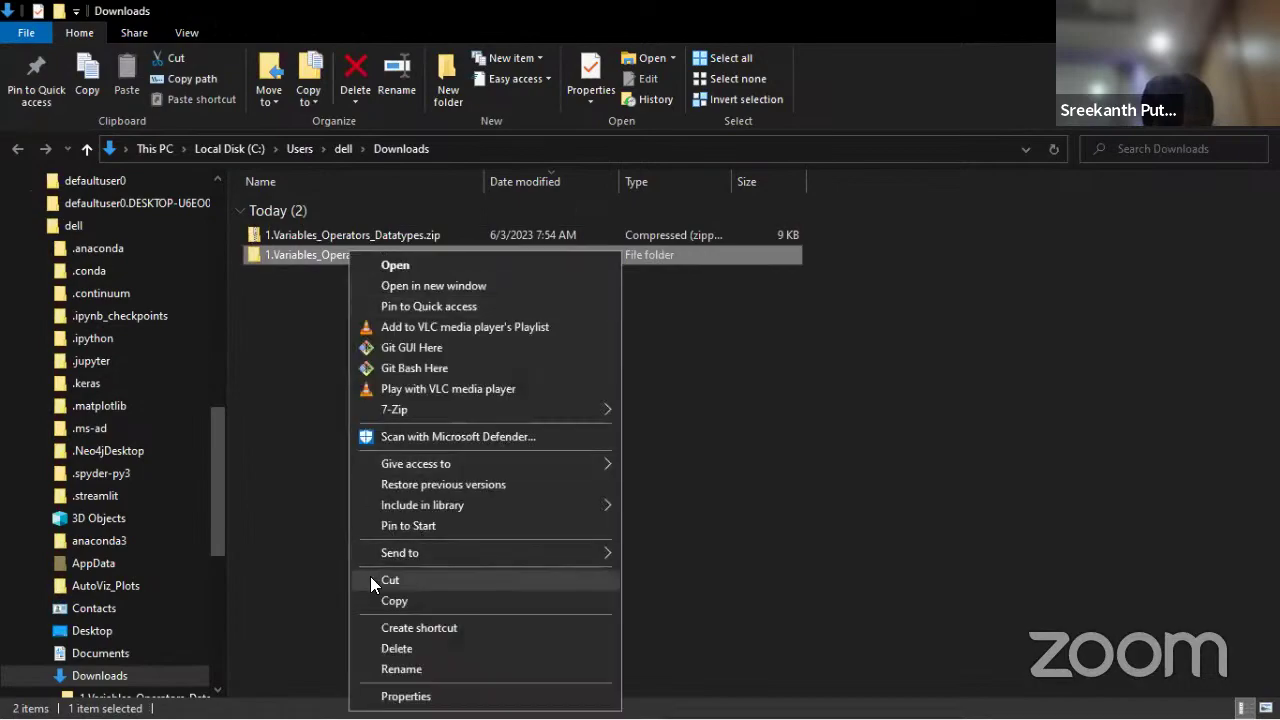
{"action": "left_click", "coordinate": [370, 576]}
{"action": "key", "text": "super+d"}
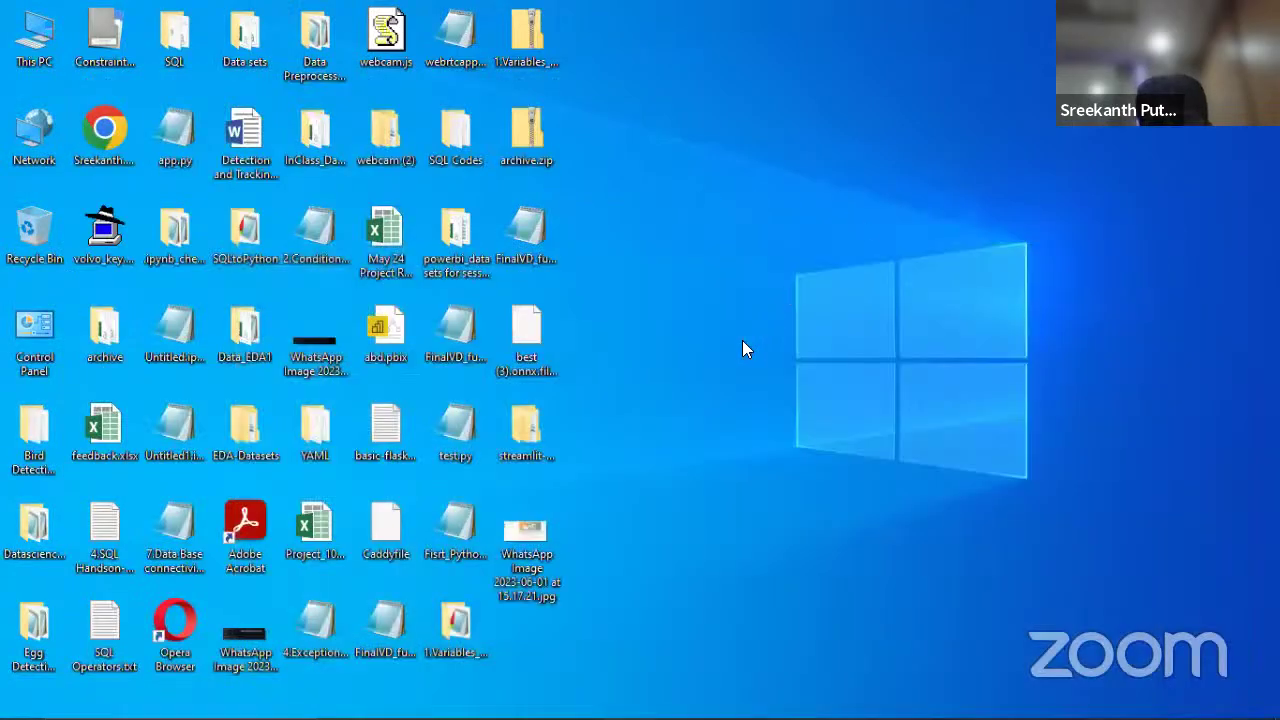
{"action": "right_click", "coordinate": [706, 192]}
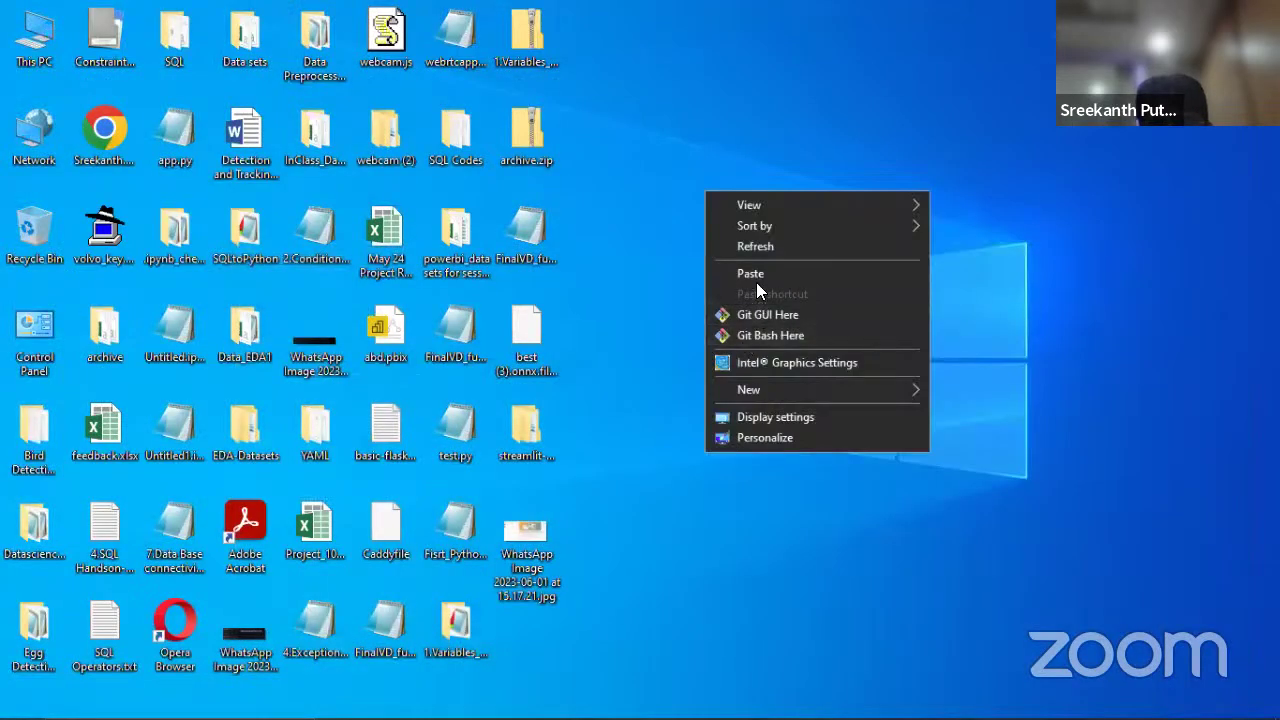
{"action": "left_click", "coordinate": [756, 276]}
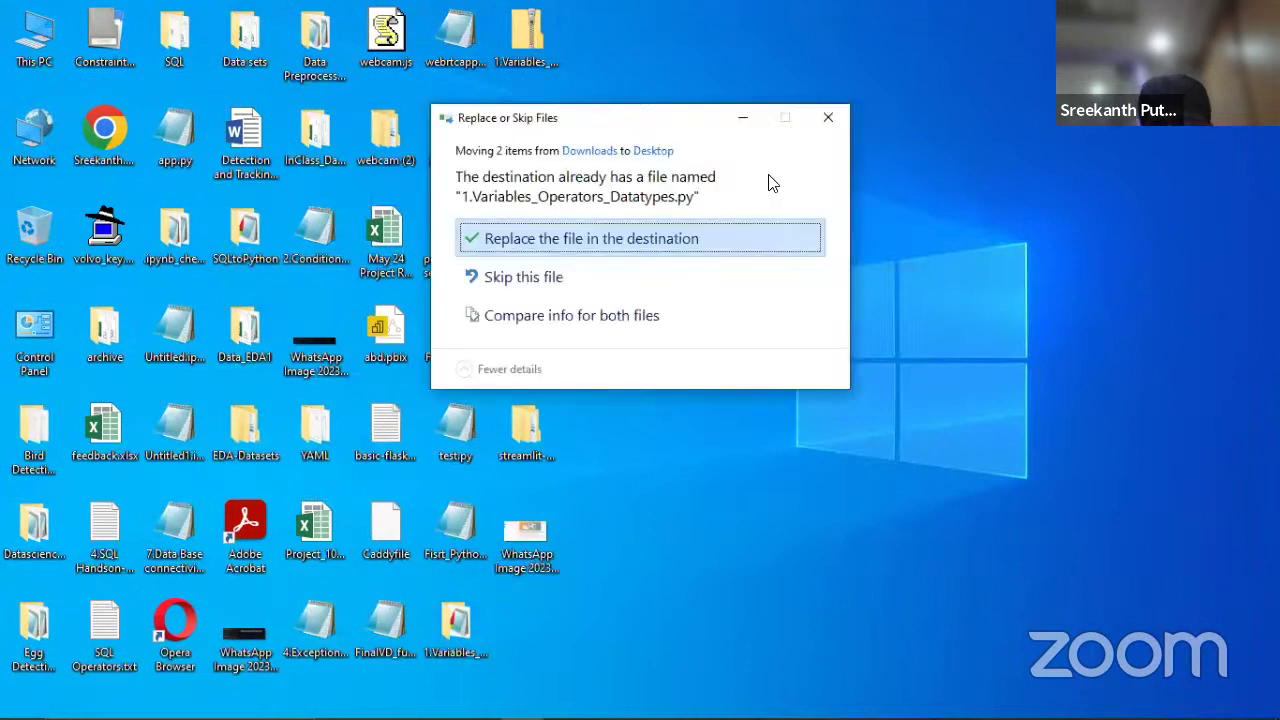
{"action": "left_click", "coordinate": [626, 240]}
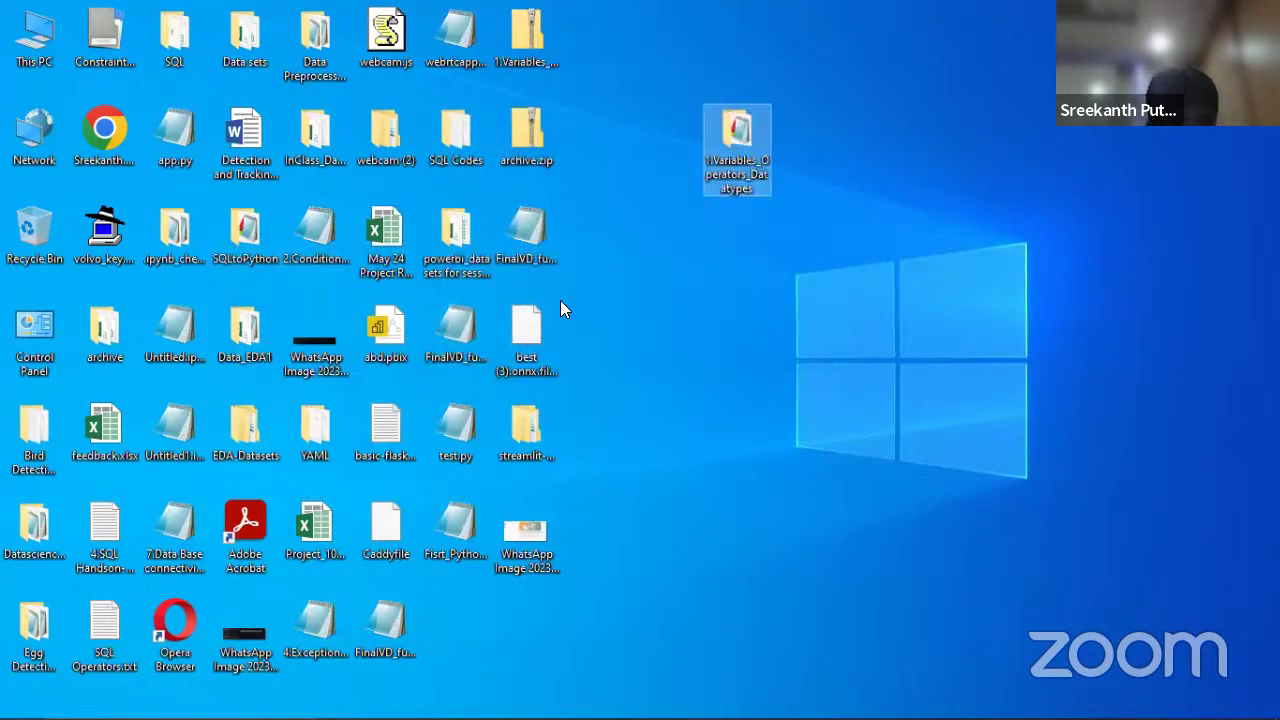
{"action": "left_click_drag", "start_coordinate": [735, 140], "coordinate": [1090, 140]}
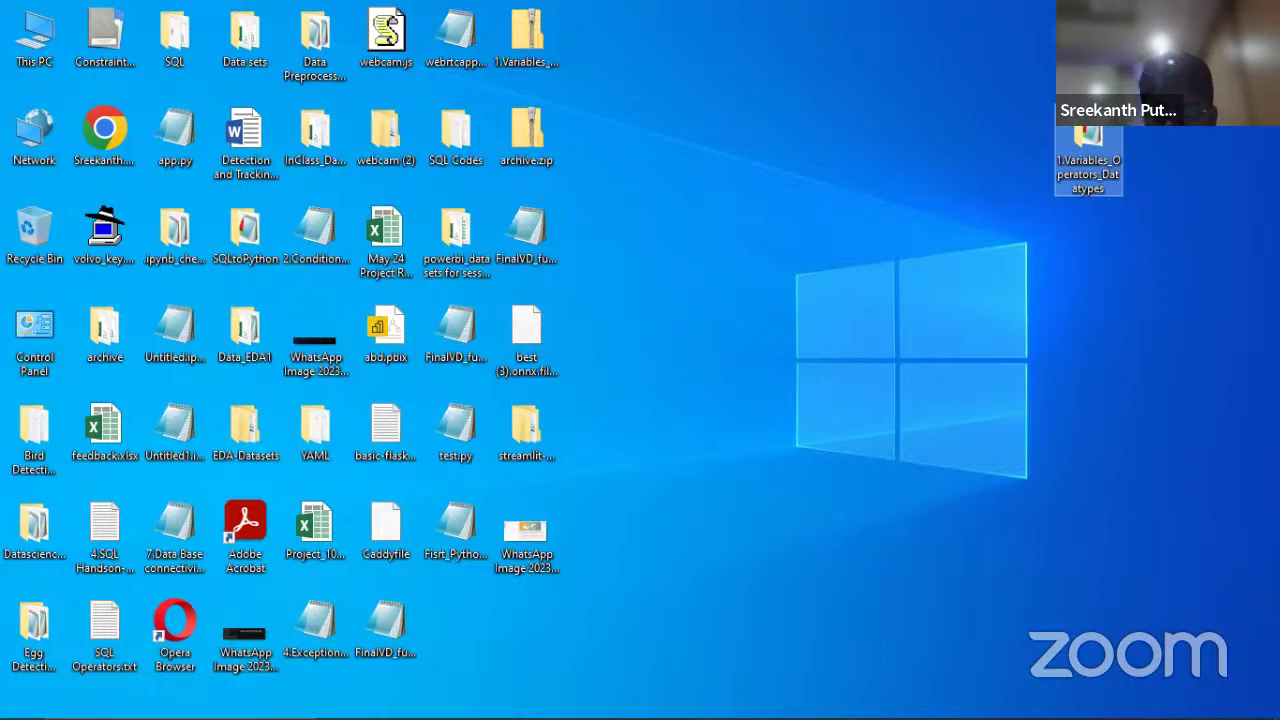
- Open the 1.Variables_Operators_Datatypes folder and handwrite an underlined .IPYNB note with an arrow to "jupyter or google colab"
{"action": "double_click", "coordinate": [1095, 132]}
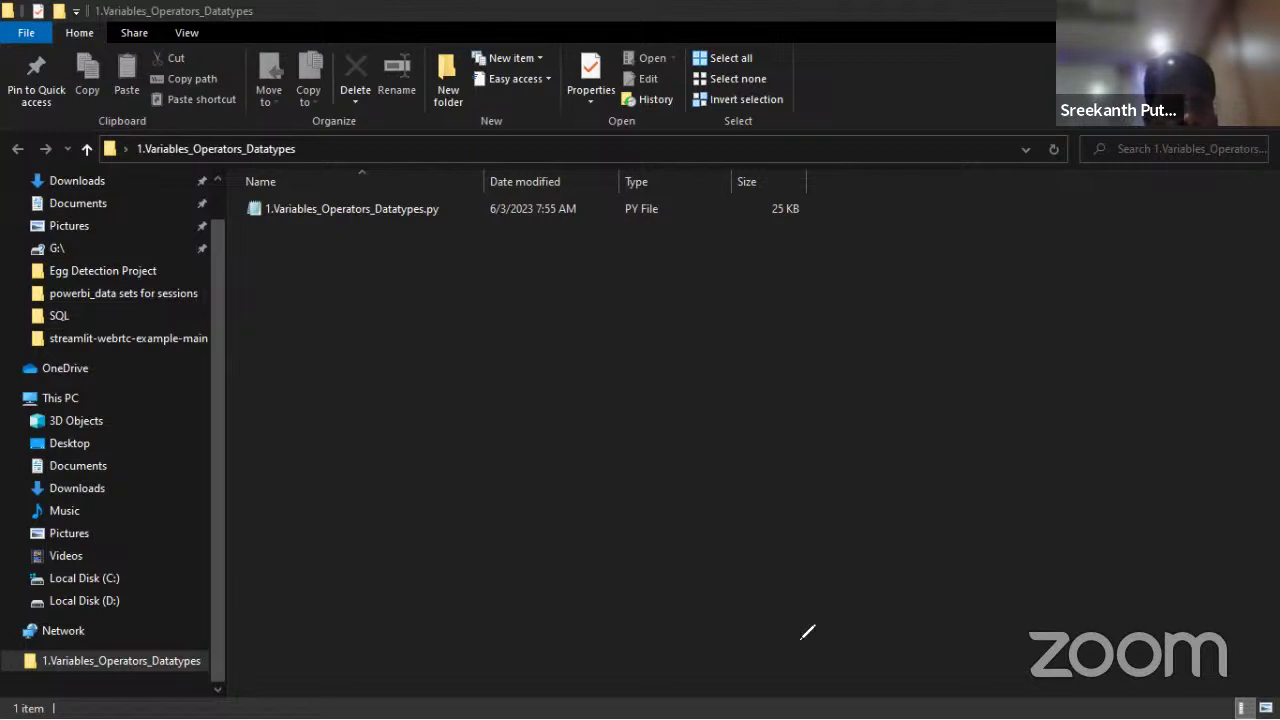
{"action": "mouse_move", "coordinate": [769, 308]}
{"action": "left_mouse_down"}
{"action": "mouse_move", "coordinate": [822, 318]}
{"action": "mouse_move", "coordinate": [870, 296]}
{"action": "mouse_move", "coordinate": [862, 312]}
{"action": "left_mouse_up"}
{"action": "left_click_drag", "start_coordinate": [762, 340], "coordinate": [892, 327]}
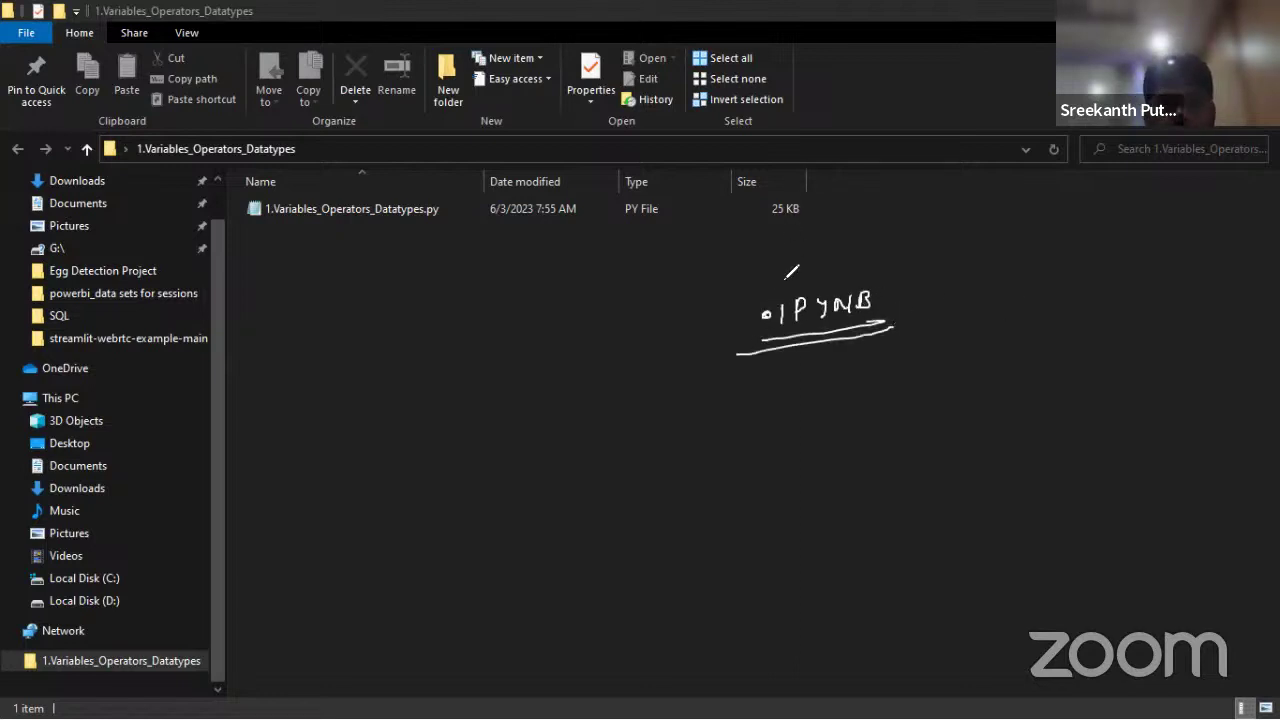
{"action": "mouse_move", "coordinate": [745, 284]}
{"action": "left_mouse_down"}
{"action": "mouse_move", "coordinate": [850, 271]}
{"action": "mouse_move", "coordinate": [923, 298]}
{"action": "left_mouse_up"}
{"action": "mouse_move", "coordinate": [978, 285]}
{"action": "left_mouse_down"}
{"action": "mouse_move", "coordinate": [1000, 262]}
{"action": "mouse_move", "coordinate": [1024, 276]}
{"action": "mouse_move", "coordinate": [1190, 236]}
{"action": "mouse_move", "coordinate": [1222, 206]}
{"action": "mouse_move", "coordinate": [1208, 234]}
{"action": "mouse_move", "coordinate": [1256, 212]}
{"action": "left_mouse_up"}
{"action": "left_click_drag", "start_coordinate": [1000, 312], "coordinate": [1022, 300]}
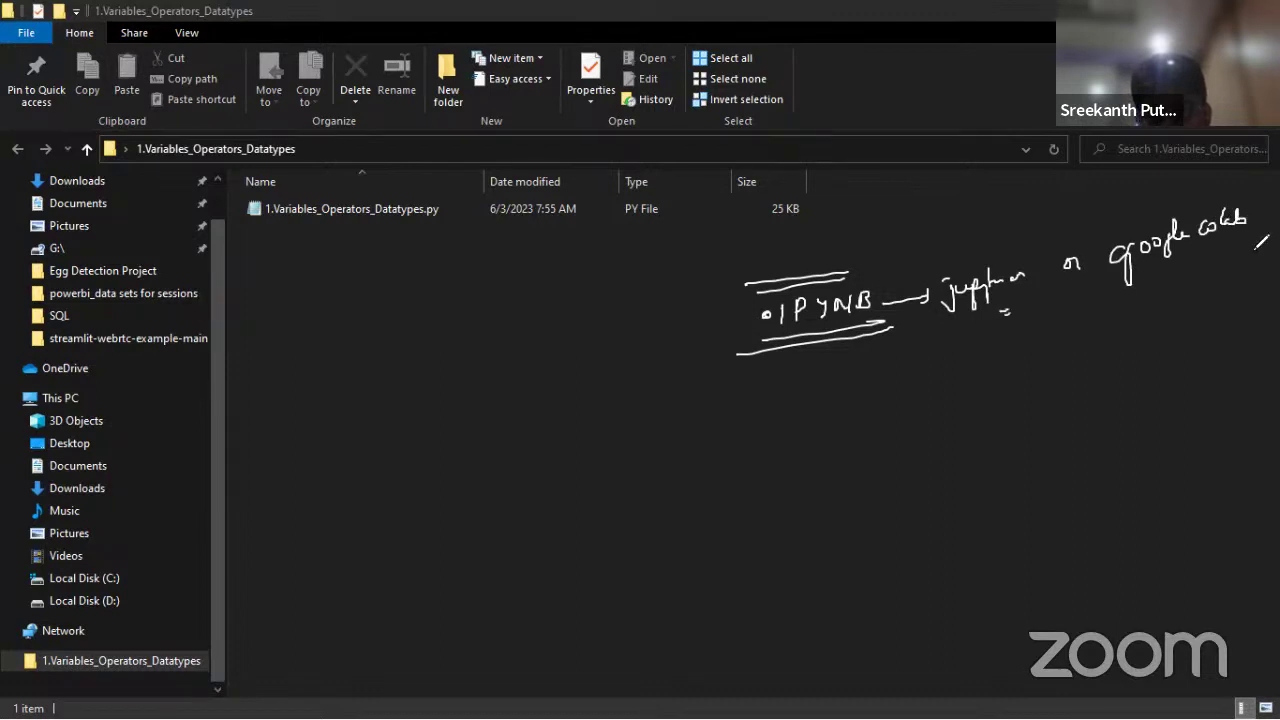
{"action": "left_click_drag", "start_coordinate": [1178, 272], "coordinate": [1180, 280]}
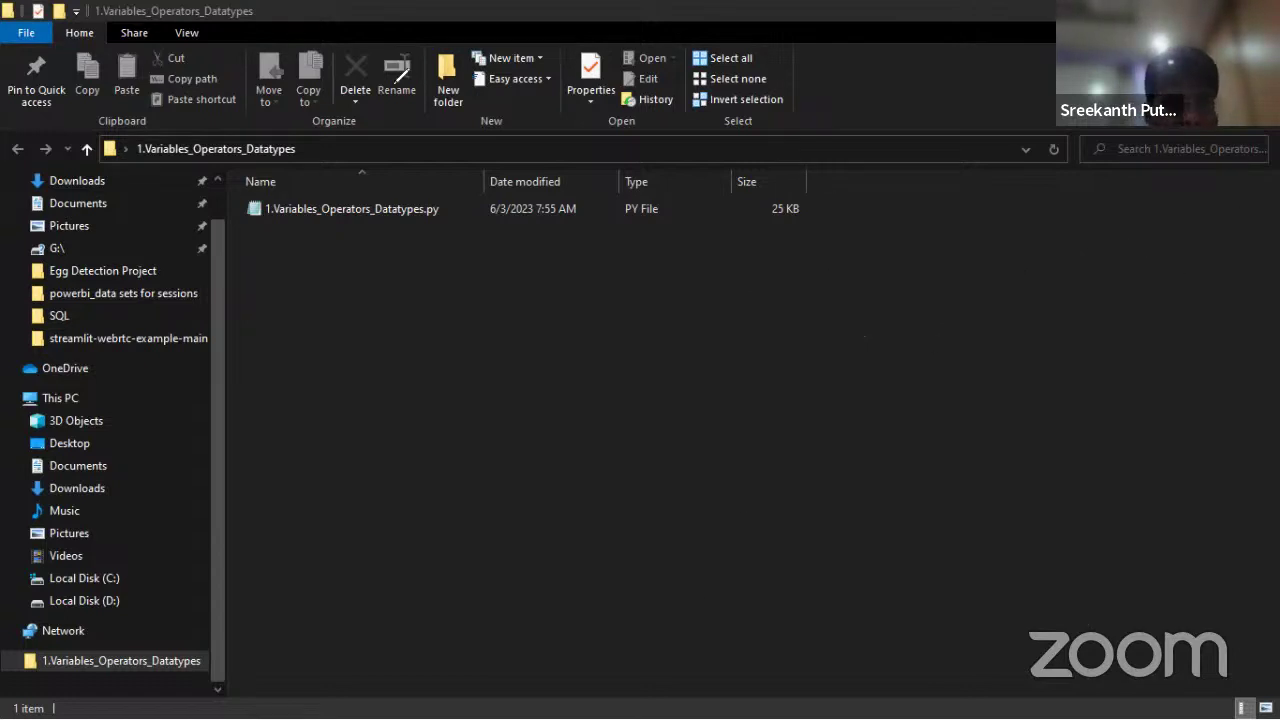
- Launch Spyder (reg) from the desktop and dismiss the autosave recovery without restoring any files
{"action": "key", "text": "super+d"}
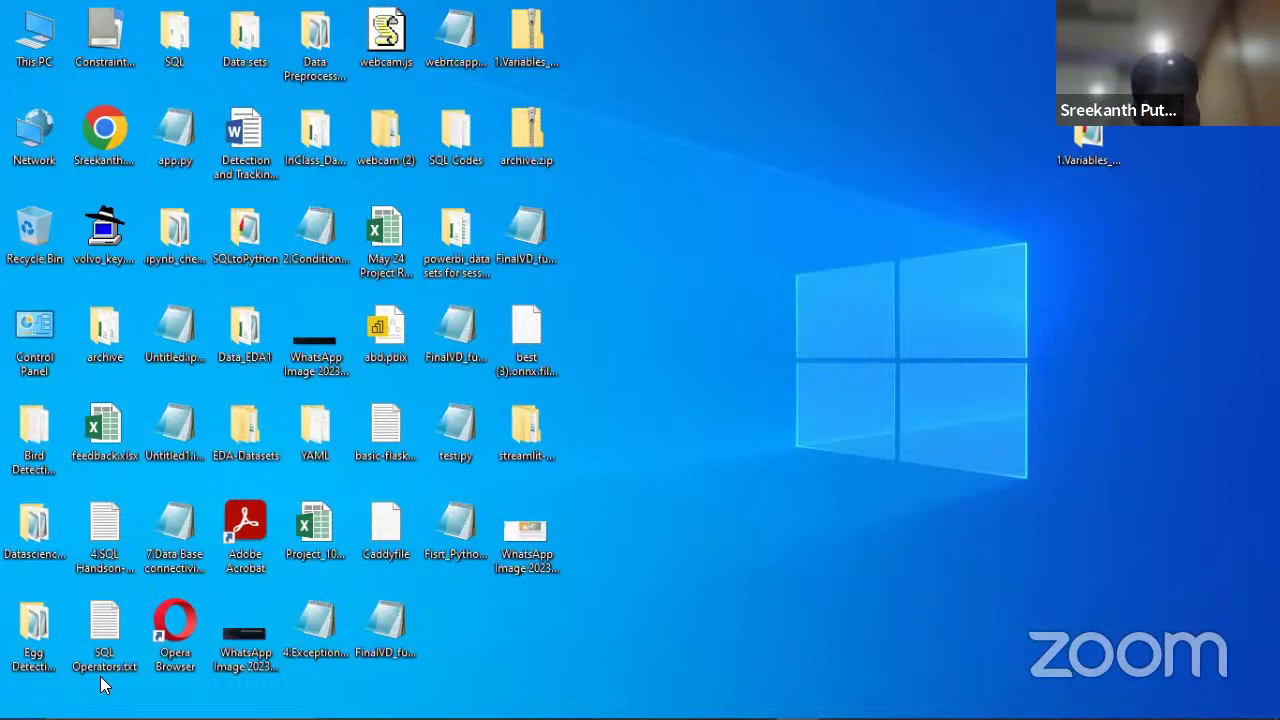
{"action": "key", "text": "super"}
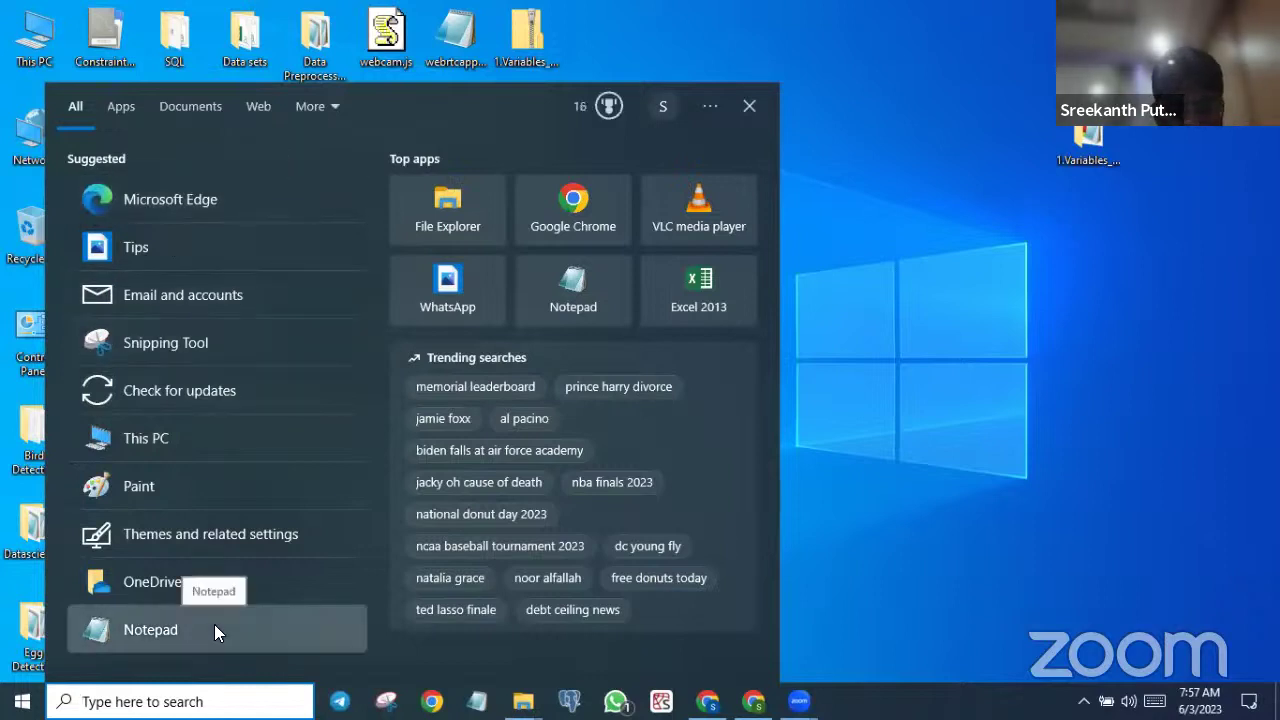
{"action": "type", "text": "spy"}
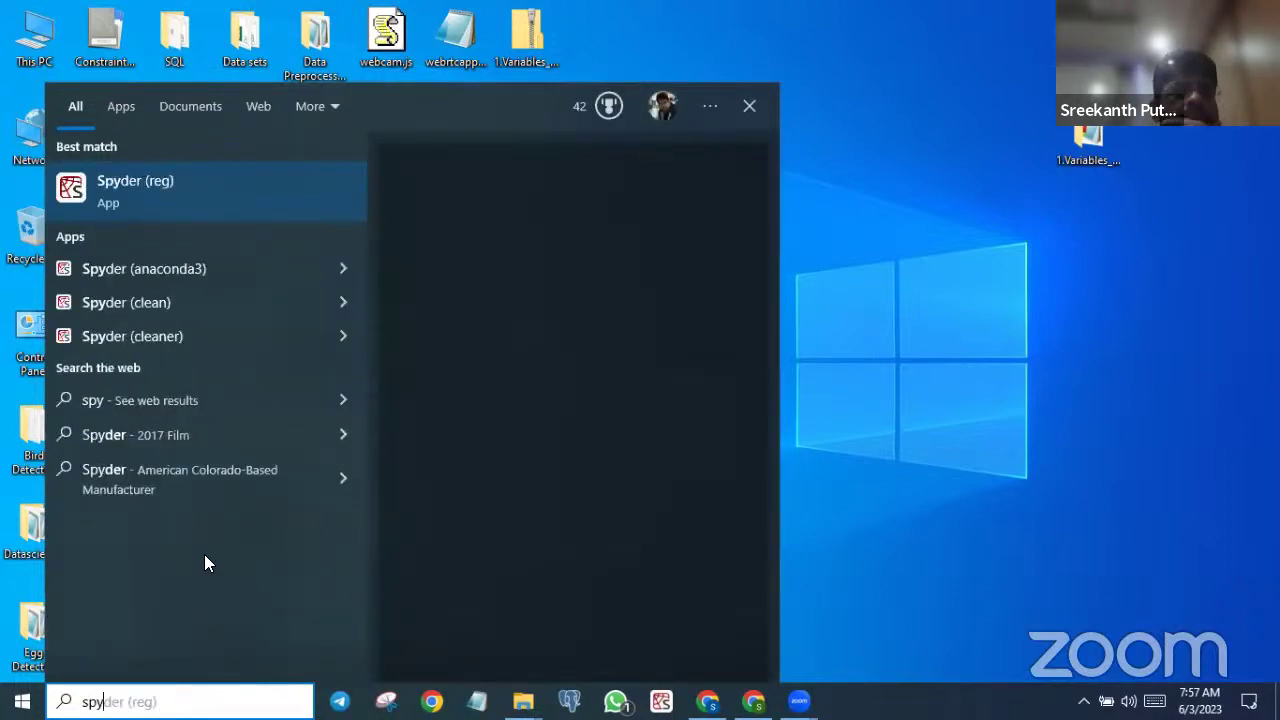
{"action": "left_click", "coordinate": [142, 193]}
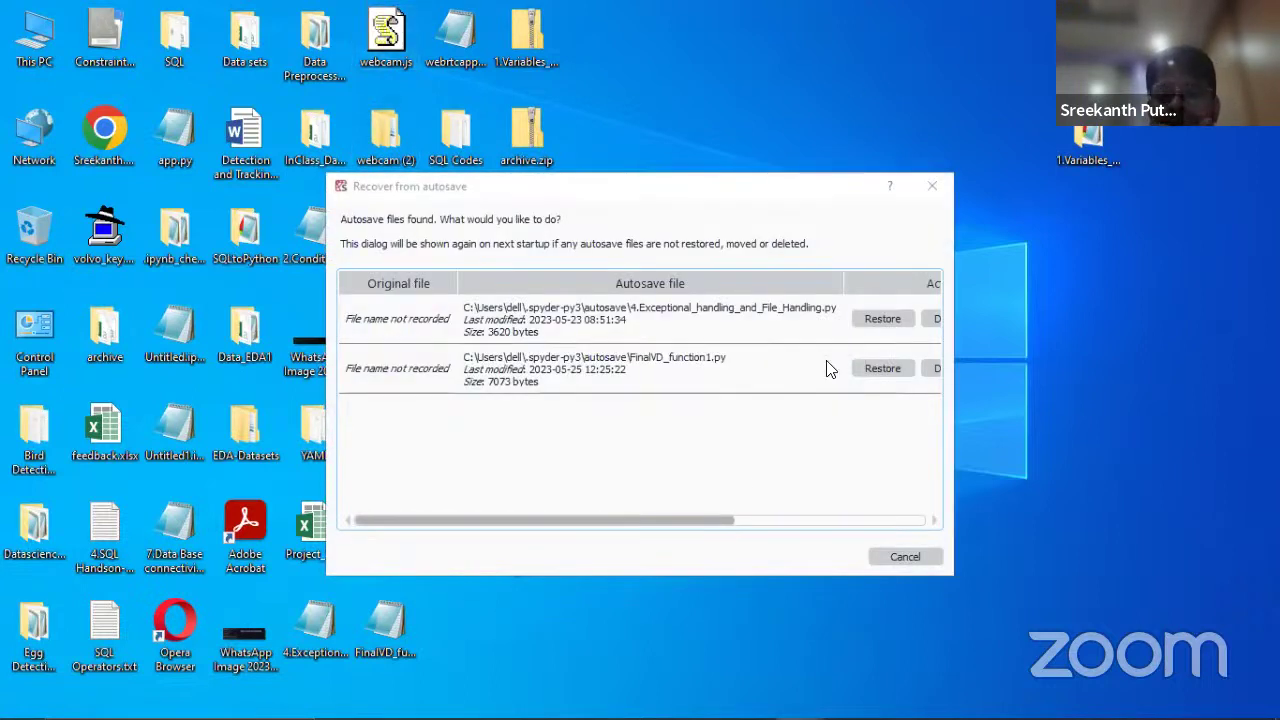
{"action": "left_click_drag", "start_coordinate": [690, 520], "coordinate": [878, 521]}
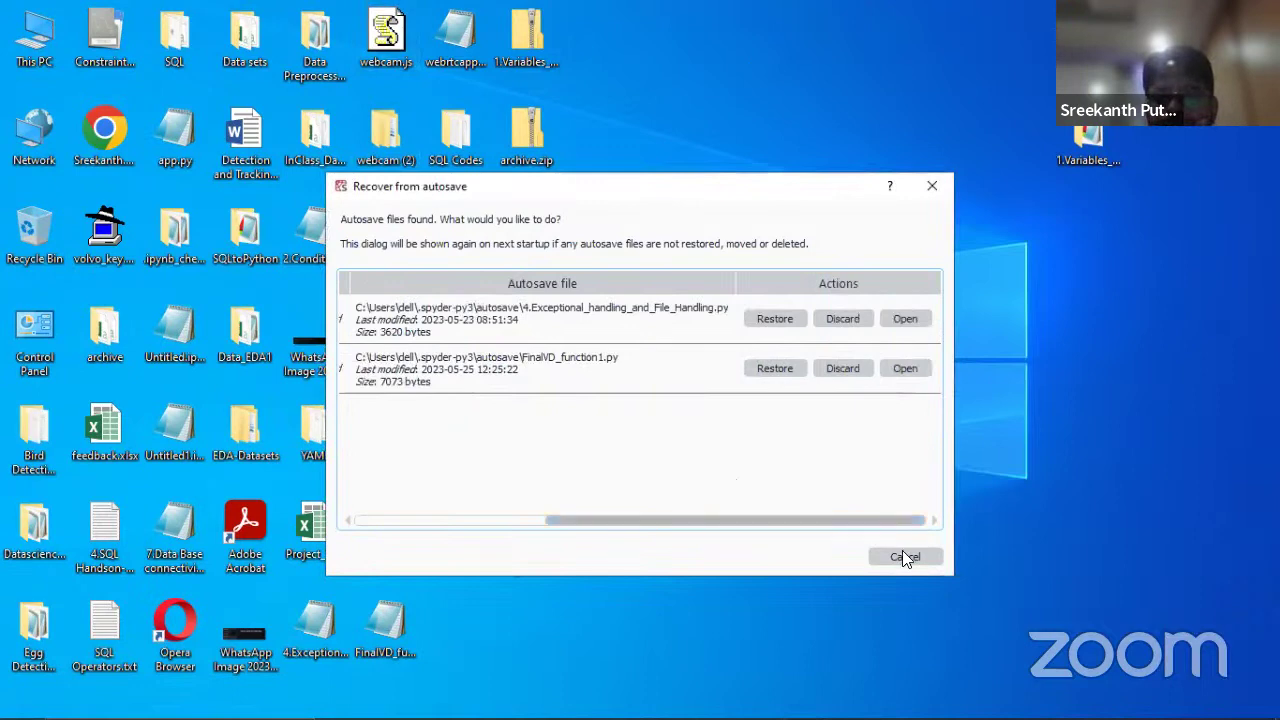
{"action": "left_click", "coordinate": [900, 555]}
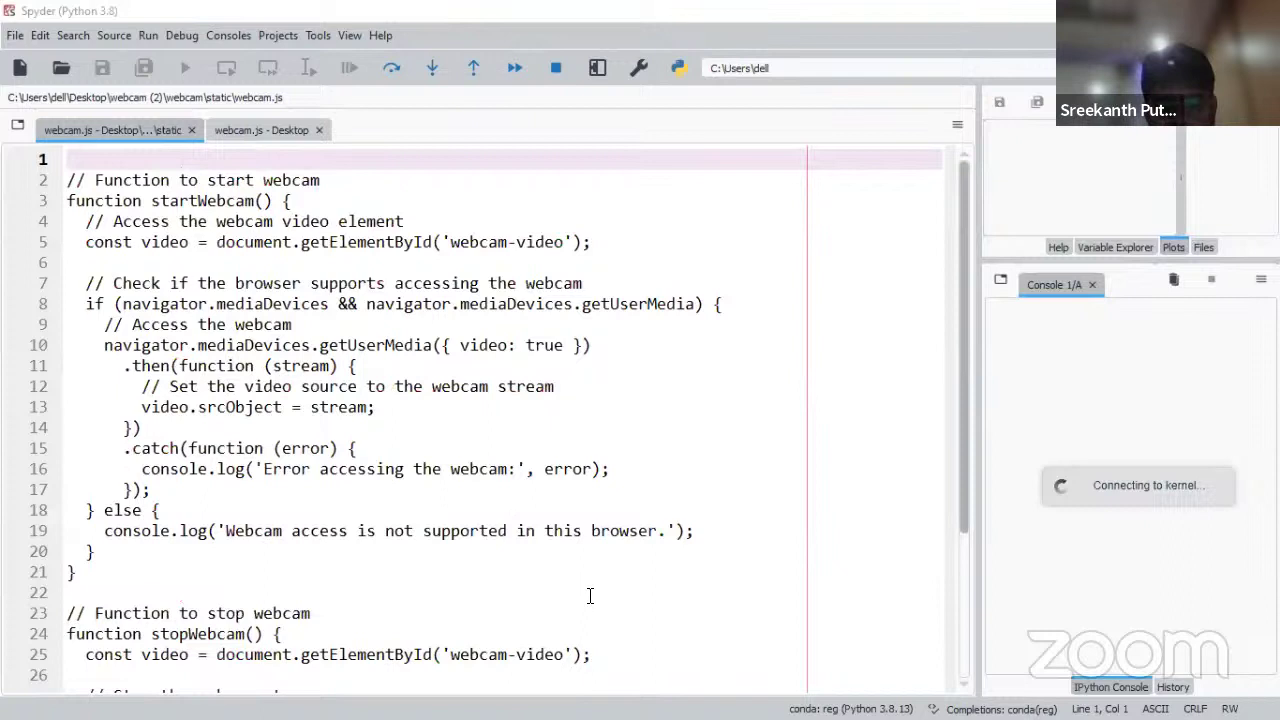
- Close both webcam.js files and dismiss the new Spyder version notice
{"action": "left_click", "coordinate": [191, 130]}
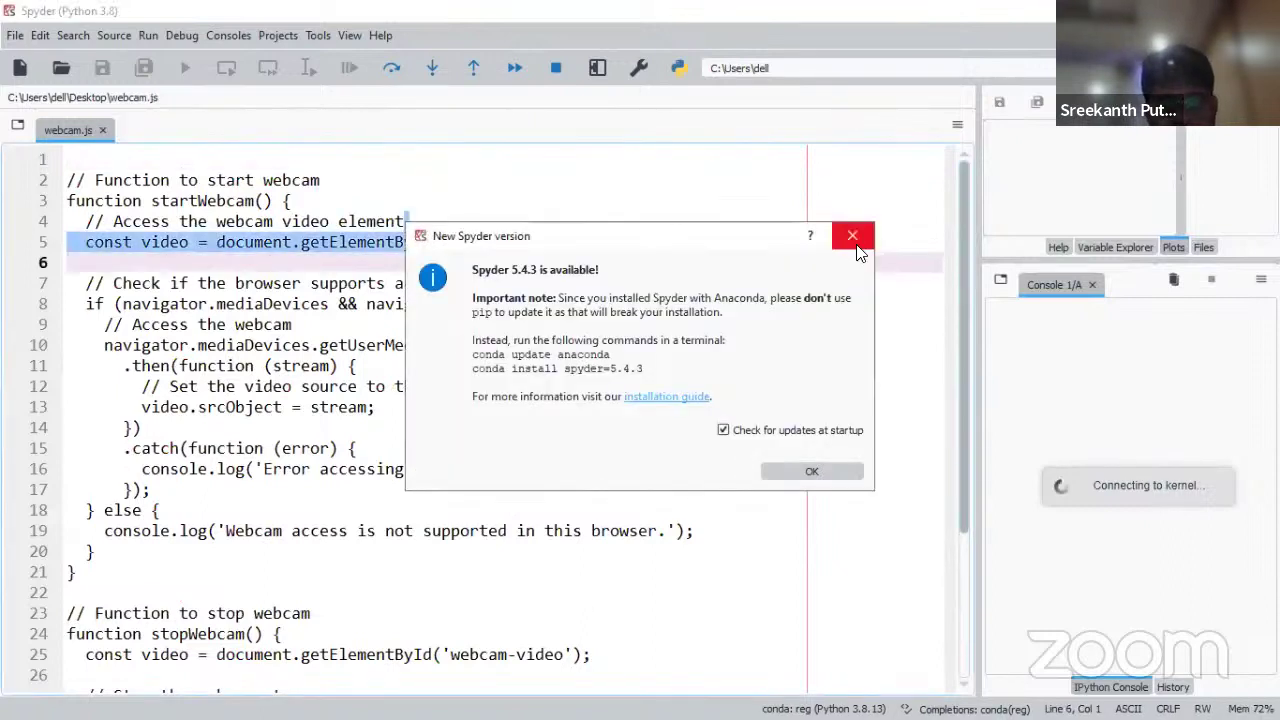
{"action": "left_click", "coordinate": [852, 235]}
{"action": "left_click", "coordinate": [104, 132]}
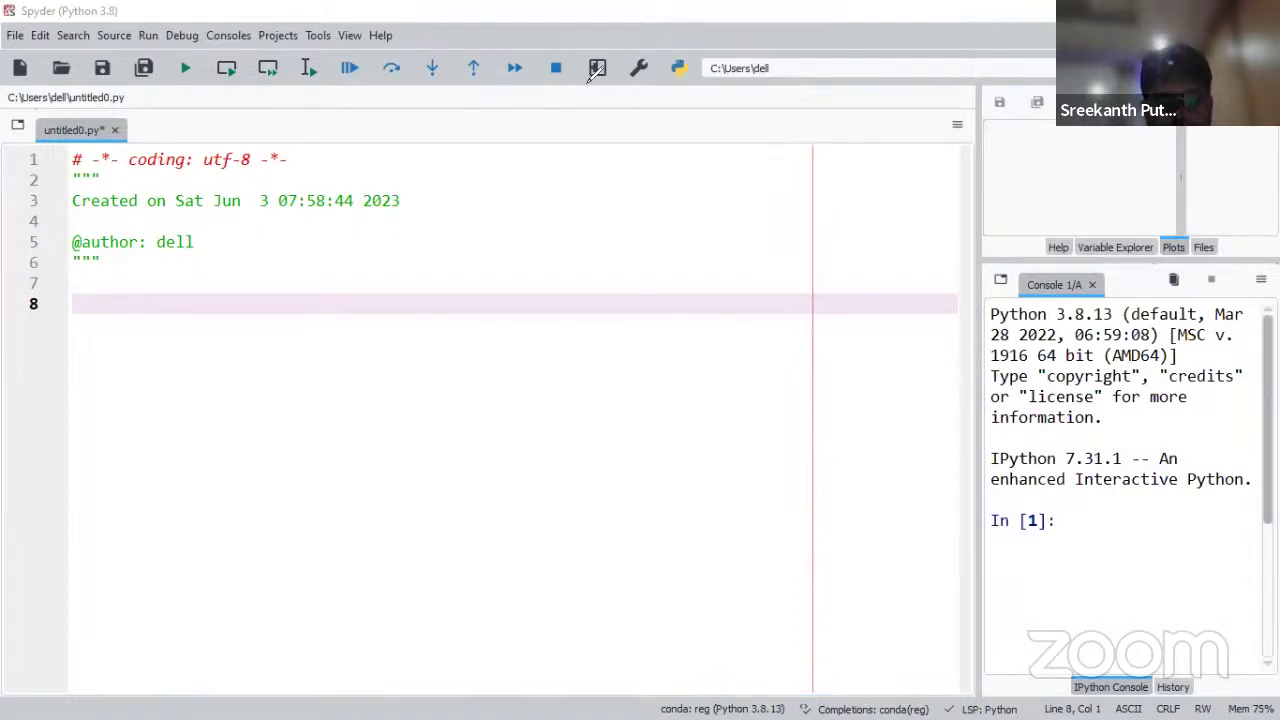
- Handwrite a boxed 8:05 with the word BREAK beneath it over the empty editor area
{"action": "mouse_move", "coordinate": [660, 207]}
{"action": "left_mouse_down"}
{"action": "mouse_move", "coordinate": [680, 220]}
{"action": "mouse_move", "coordinate": [697, 203]}
{"action": "left_mouse_up"}
{"action": "mouse_move", "coordinate": [706, 198]}
{"action": "left_mouse_down"}
{"action": "mouse_move", "coordinate": [721, 195]}
{"action": "mouse_move", "coordinate": [640, 229]}
{"action": "mouse_move", "coordinate": [748, 231]}
{"action": "left_mouse_up"}
{"action": "left_click_drag", "start_coordinate": [750, 172], "coordinate": [752, 230]}
{"action": "left_click_drag", "start_coordinate": [672, 181], "coordinate": [663, 200]}
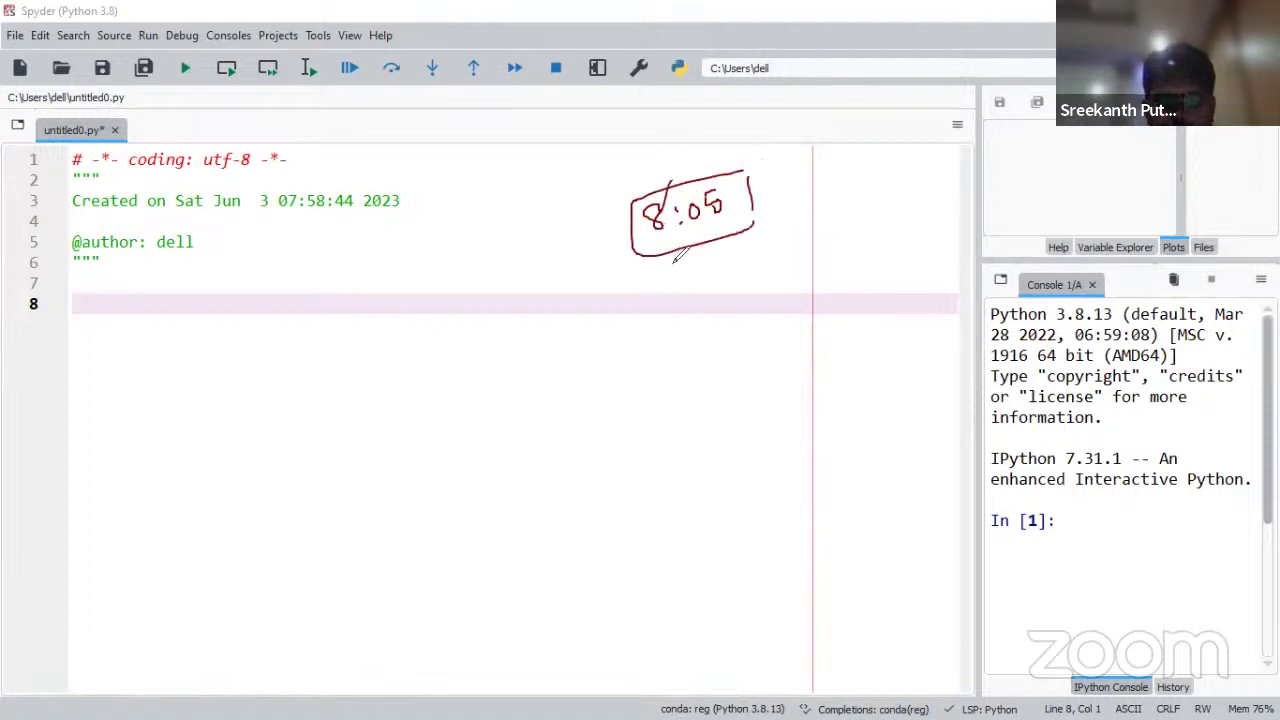
{"action": "mouse_move", "coordinate": [675, 266]}
{"action": "left_mouse_down"}
{"action": "mouse_move", "coordinate": [678, 290]}
{"action": "mouse_move", "coordinate": [709, 258]}
{"action": "mouse_move", "coordinate": [735, 260]}
{"action": "left_mouse_up"}
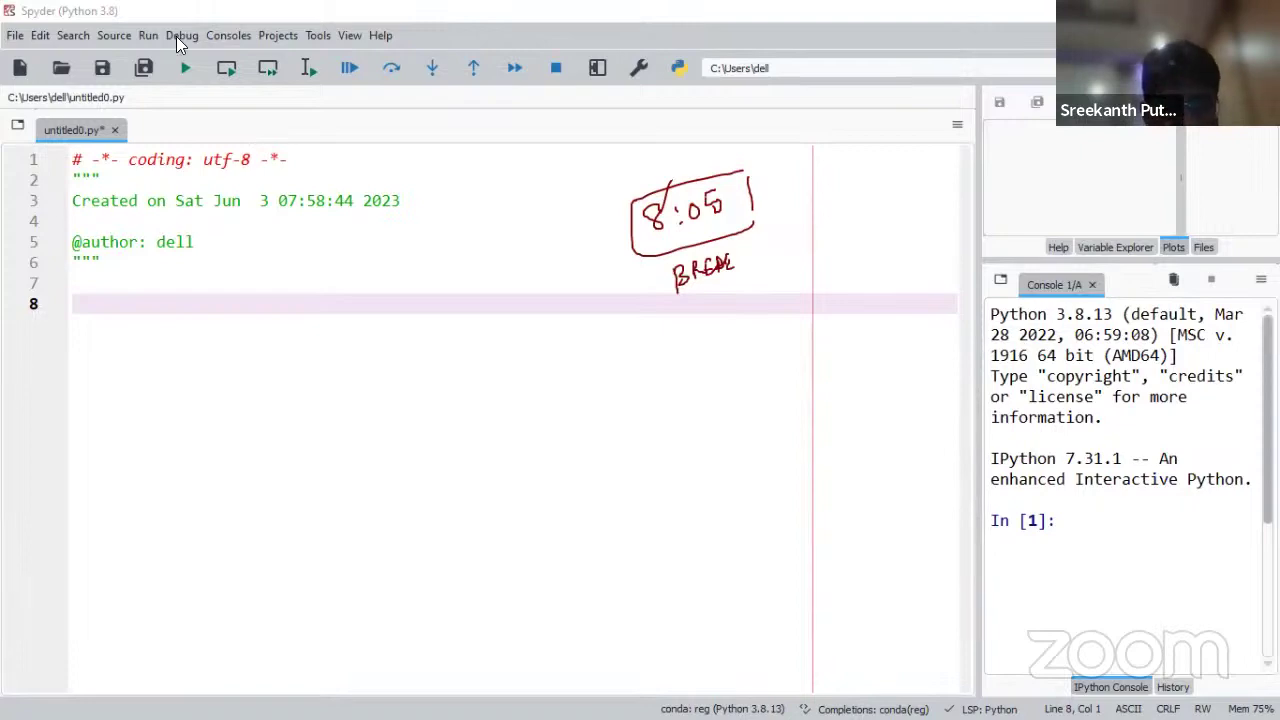
- Switch to Chrome and bring up the 360DigiTMG YouTube channel page
{"action": "key", "text": "super+d"}
{"action": "key", "text": "alt+Tab"}
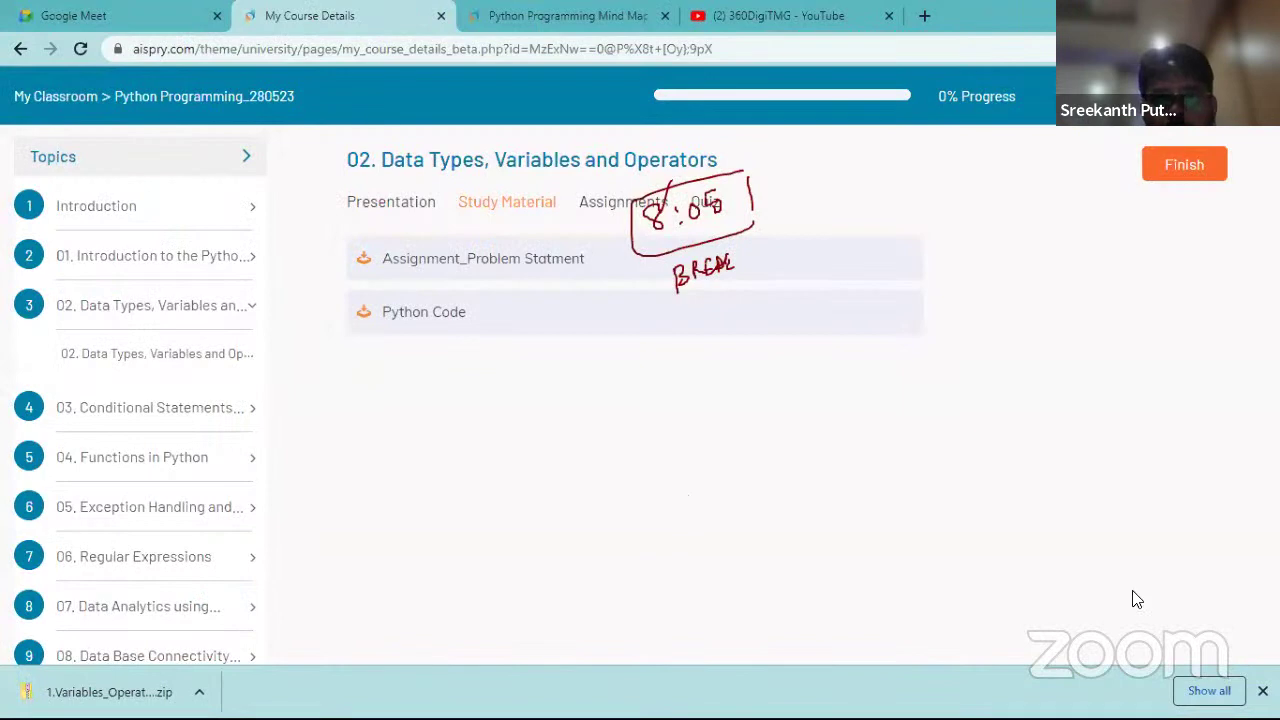
{"action": "key", "text": "ctrl+4"}
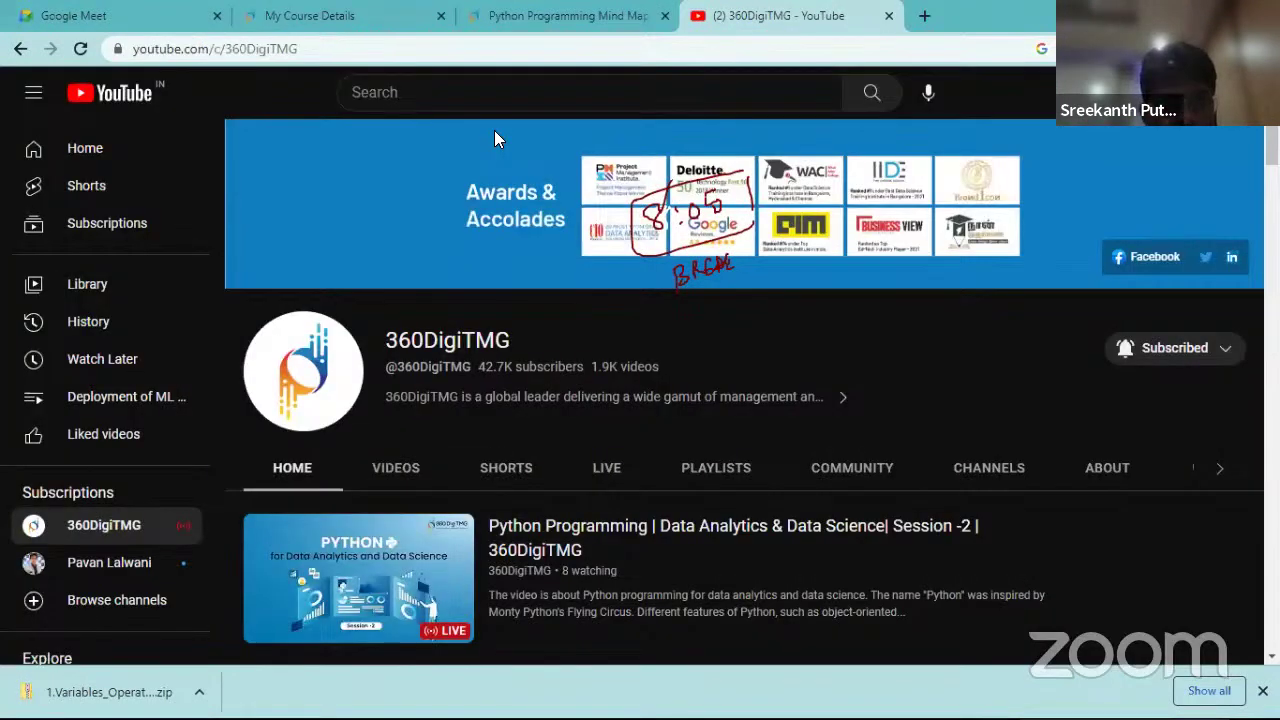